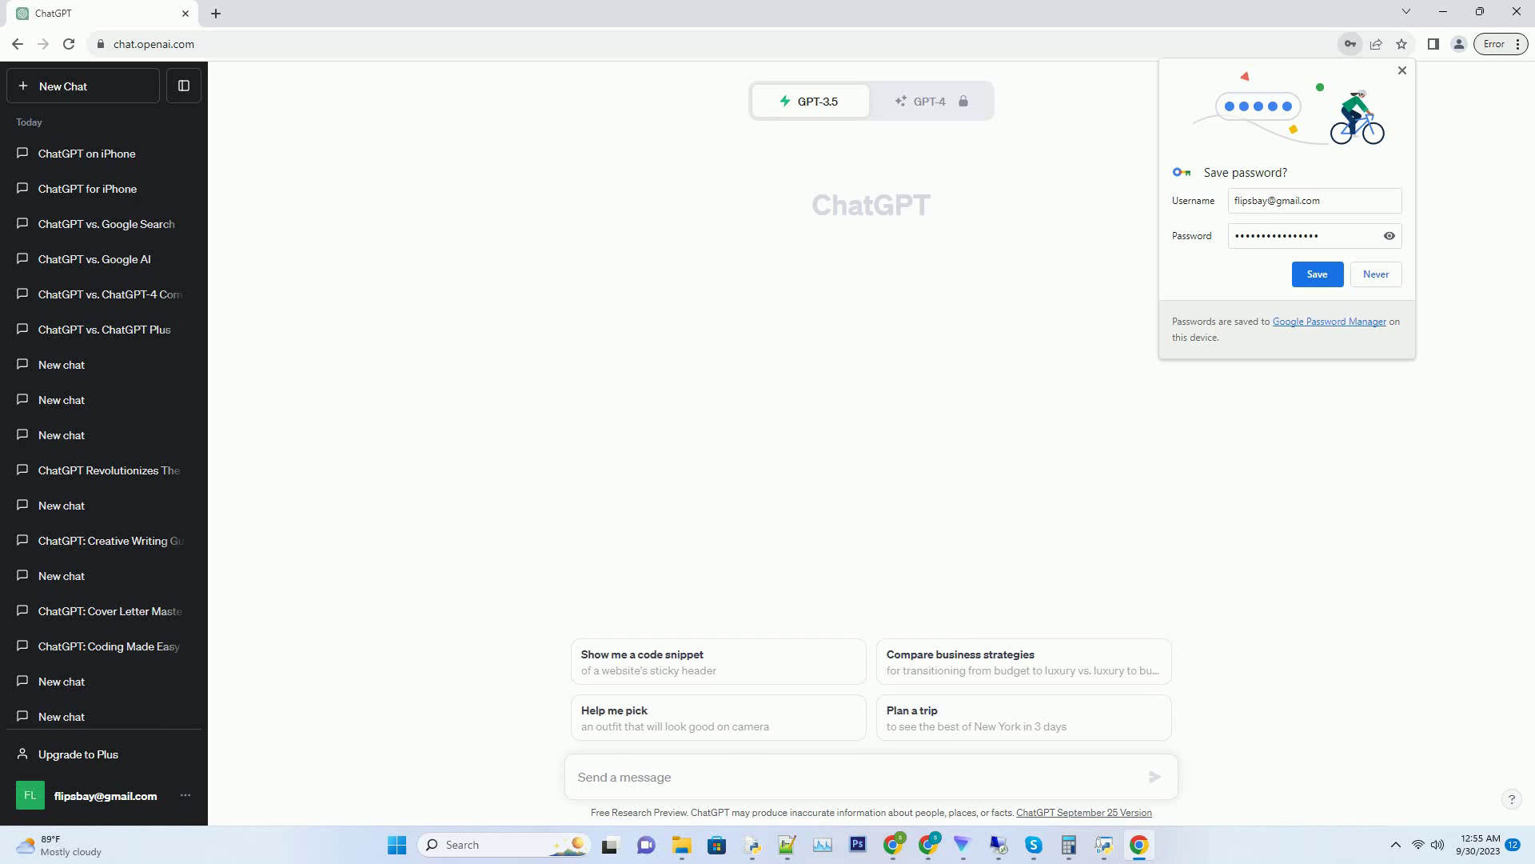
text(Create a SEO friendly blog post about does chatgpt have an ios app Use active voice. Write over 2000 words. Add very creative title for each sub heading. Ensure there are a mi)
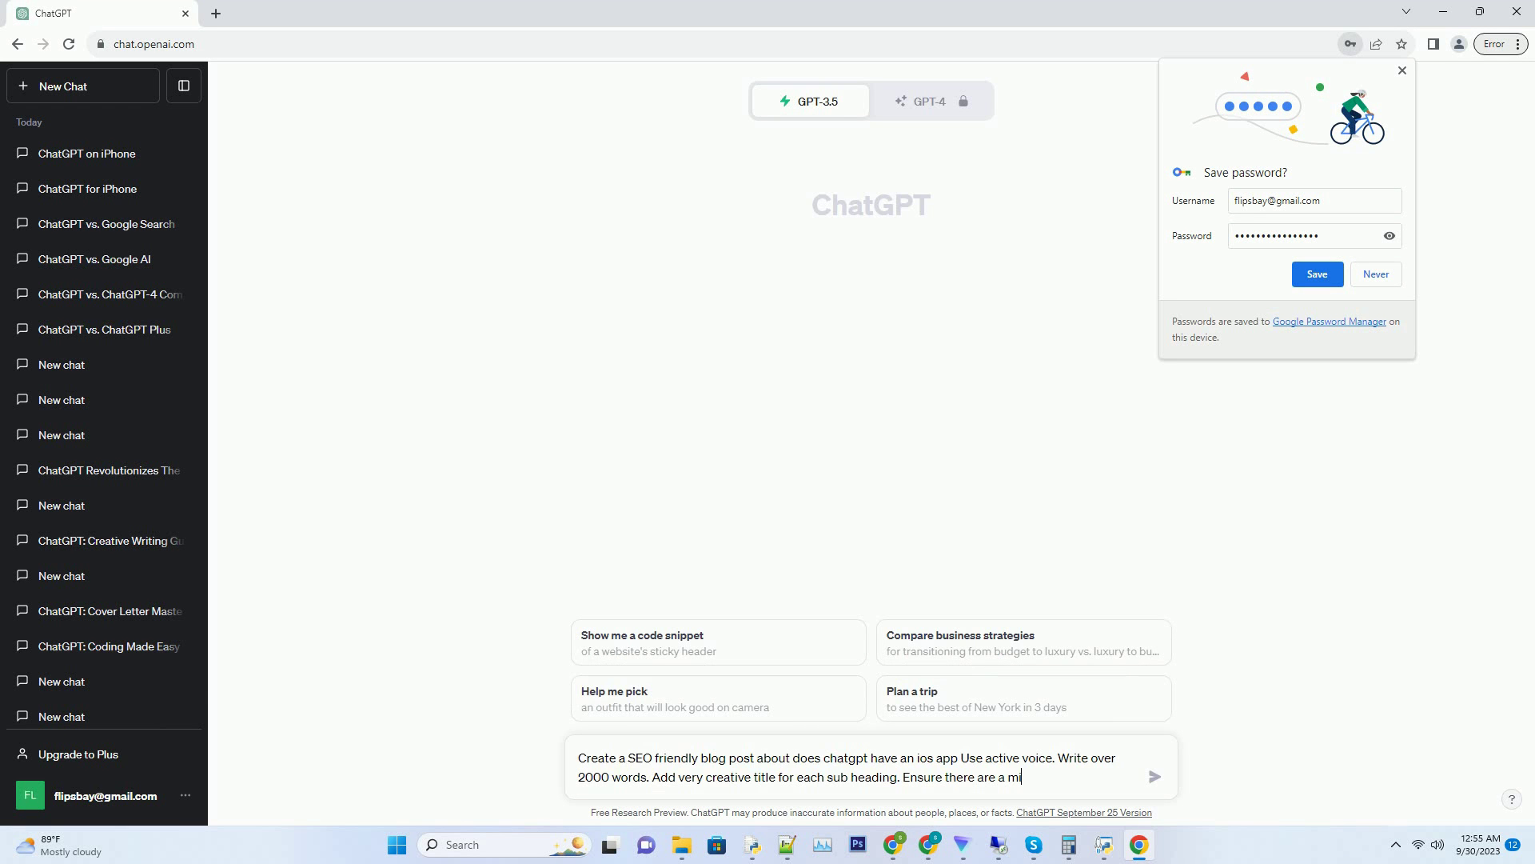
text(nimum of 7 subheading without mentioning subheading. Each sub heading should have a minimum of two paragraphs. Atleast include 1 informative list and  chart if possible)
- Submit the prompt asking for a 2000-plus-word SEO blog post on ChatGPT's iOS app
key(Return)
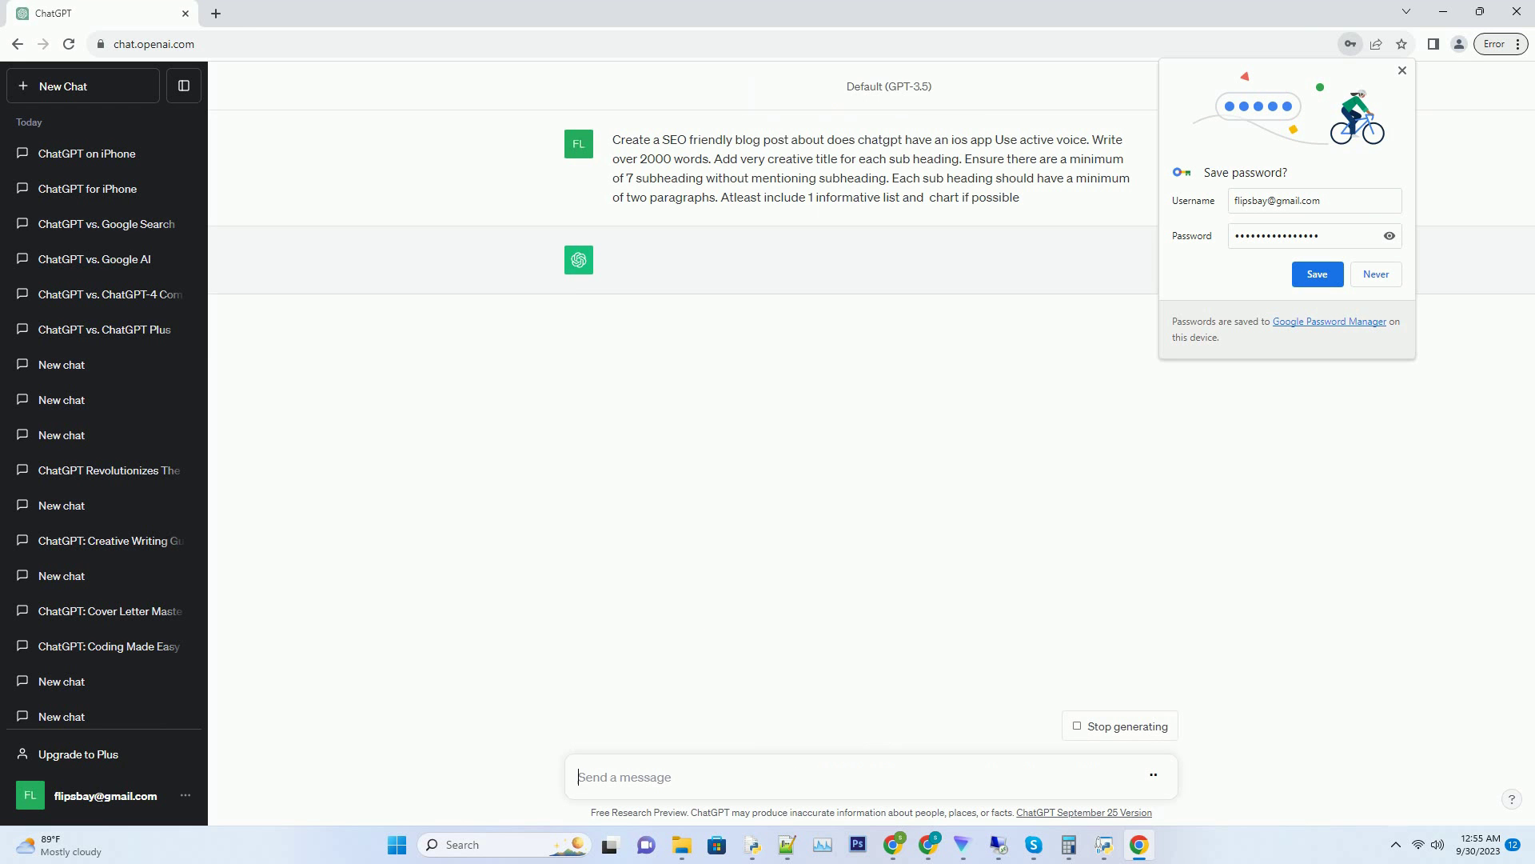